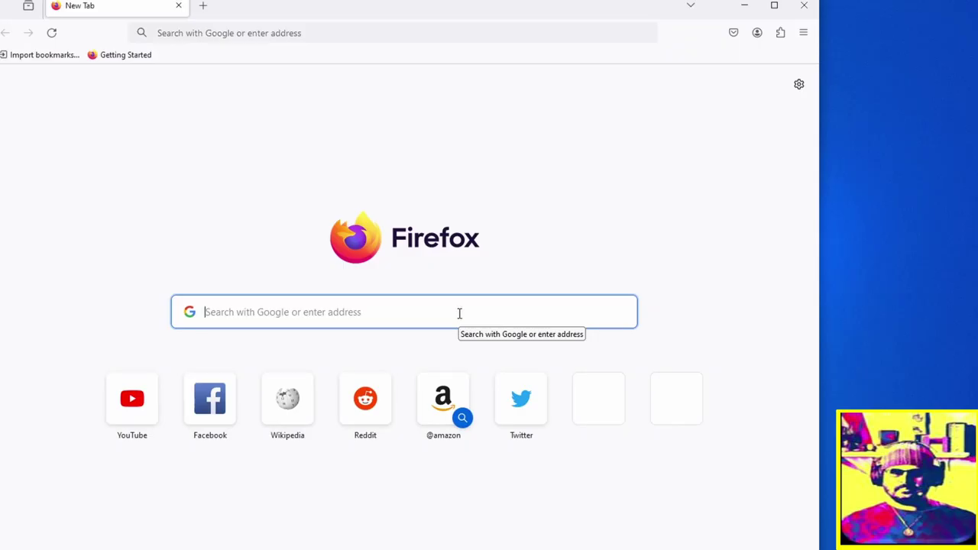
Step: Search the web for "windows 11 ISO download"
text(wind)
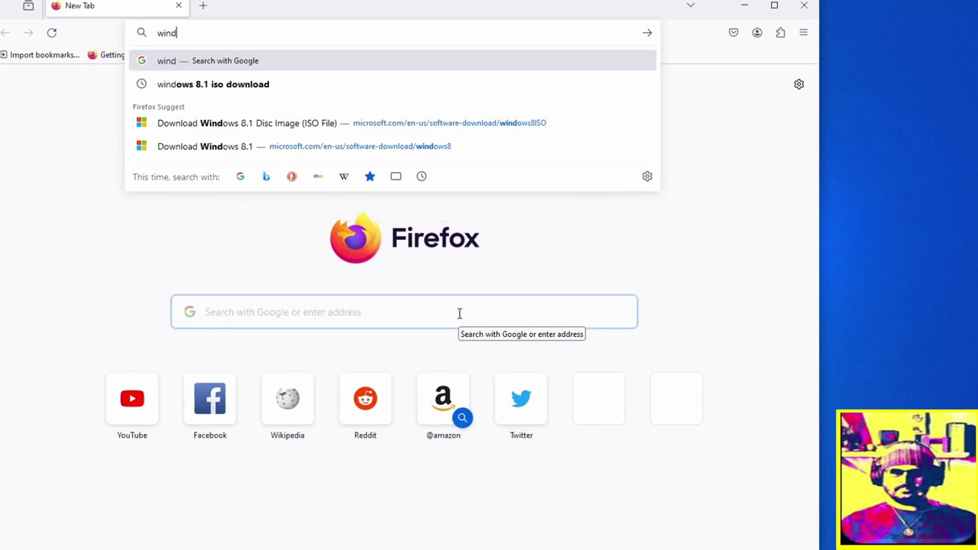
text(o)
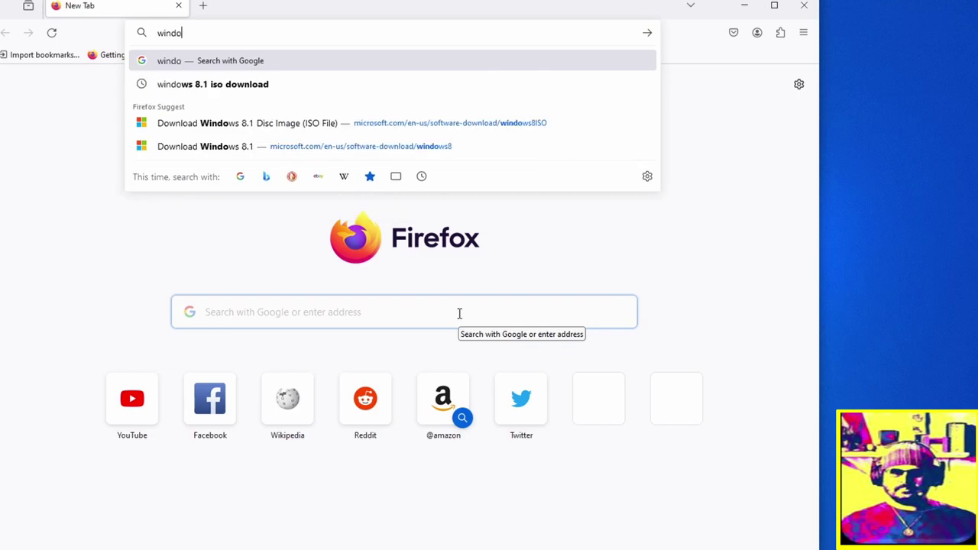
text(ws 11)
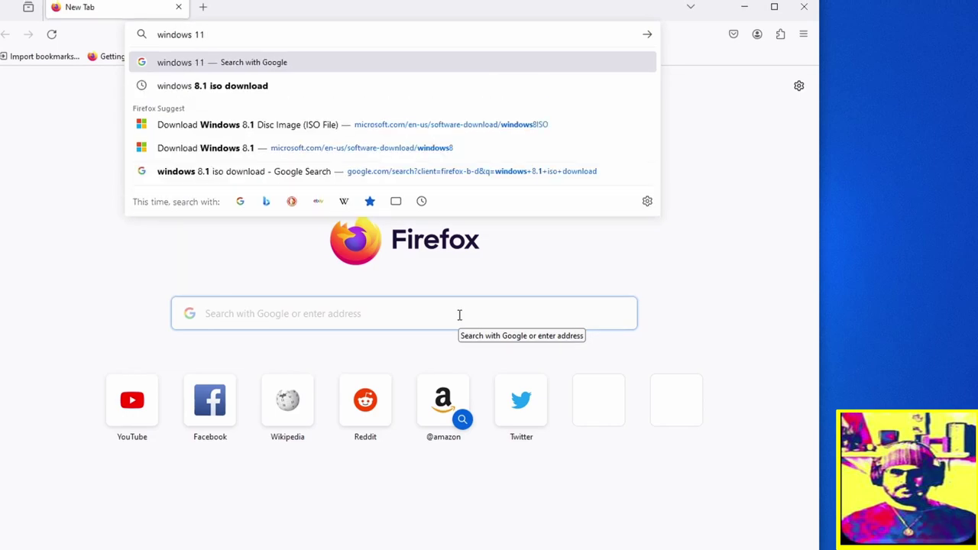
text( is)
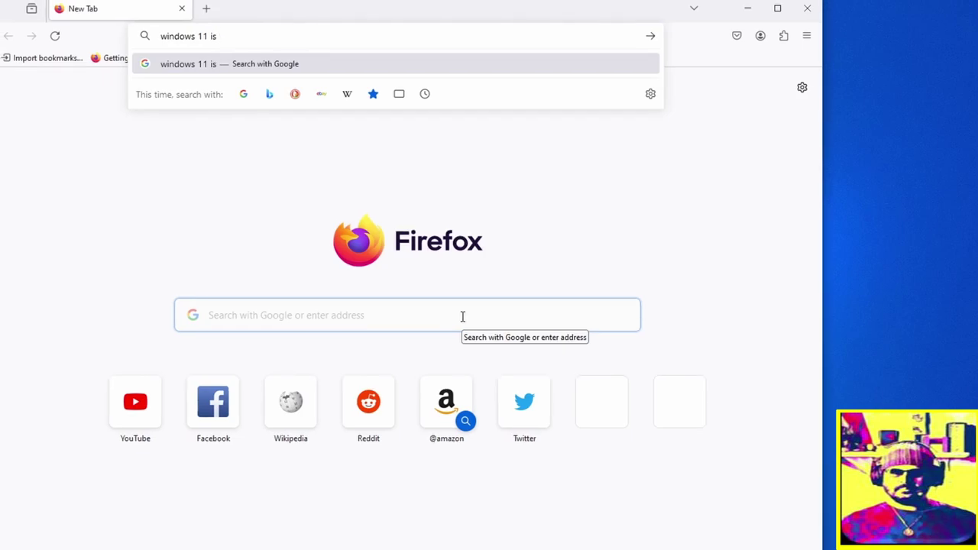
key(BackSpace)
key(BackSpace)
text(ISO )
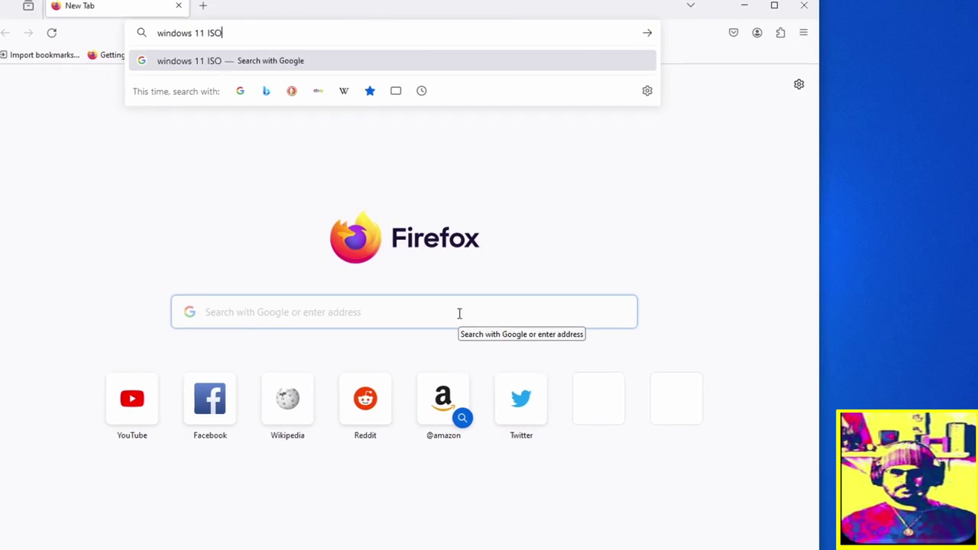
text(download)
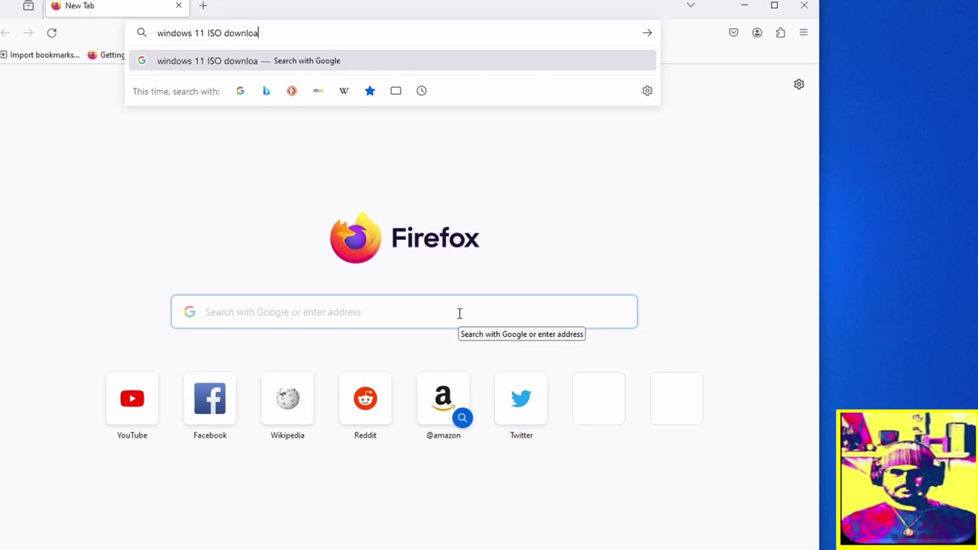
key(Return)
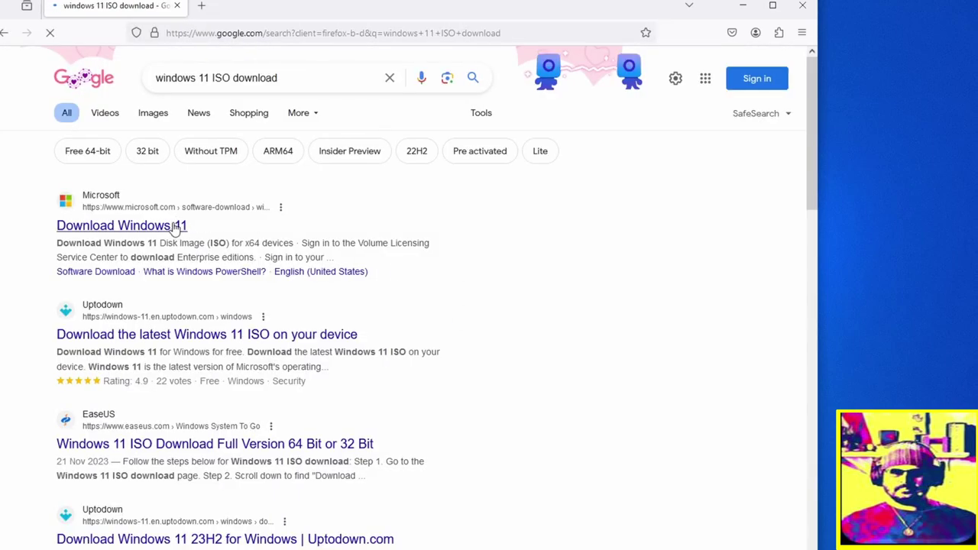
Step: Open Microsoft's "Download Windows 11" search result in a new tab and switch to it
right_click(175, 227)
click(215, 236)
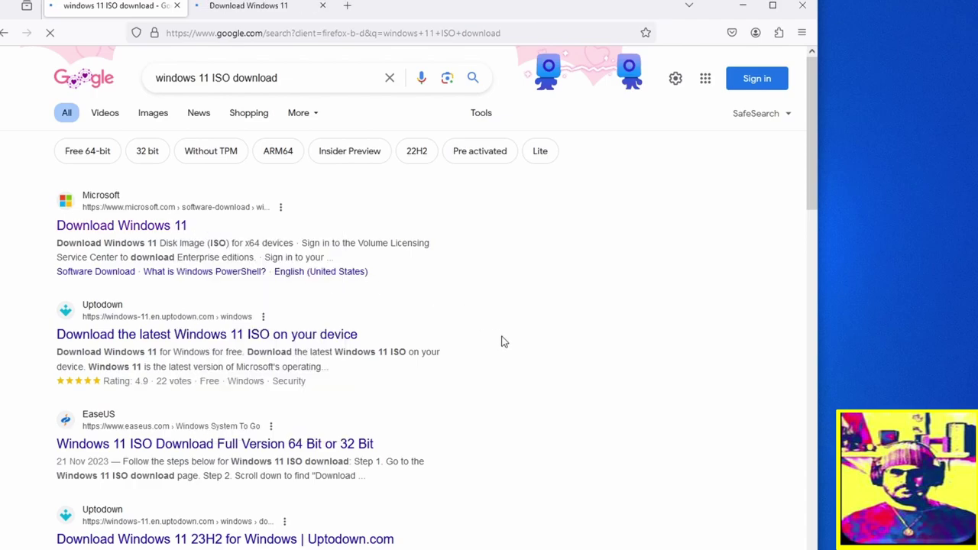
click(267, 7)
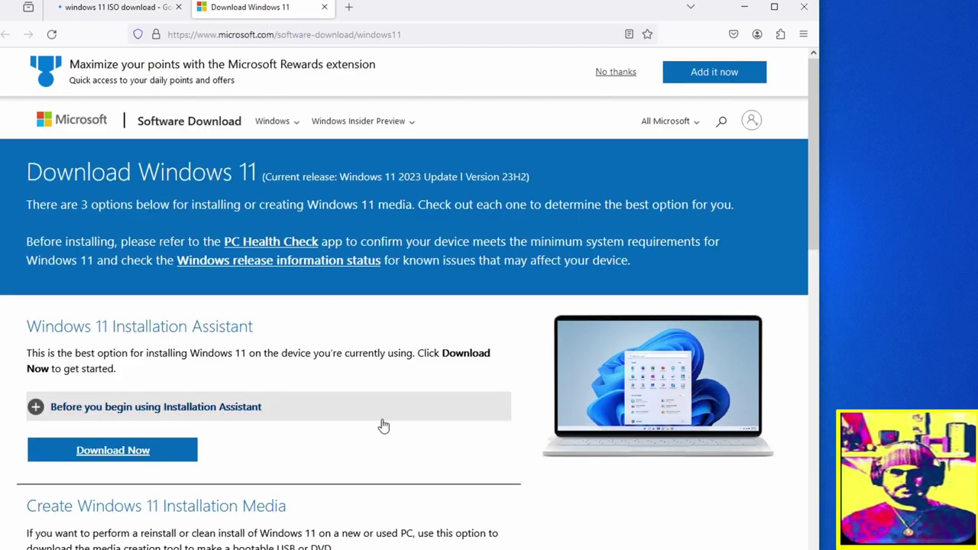
Step: Review the Installation Assistant, Installation Media and Disk Image (ISO) options on the Windows 11 download page
scroll(482, 485, down, 2)
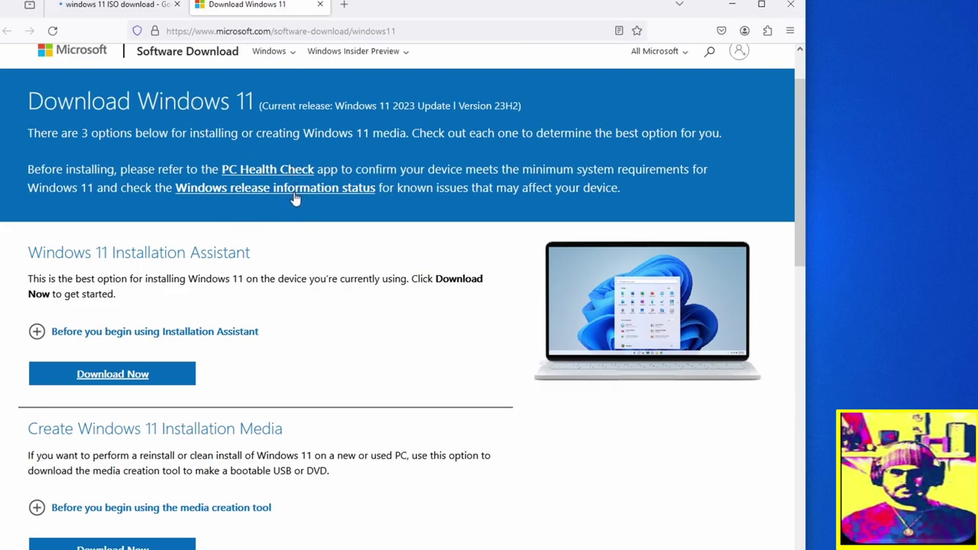
scroll(286, 314, down, 2)
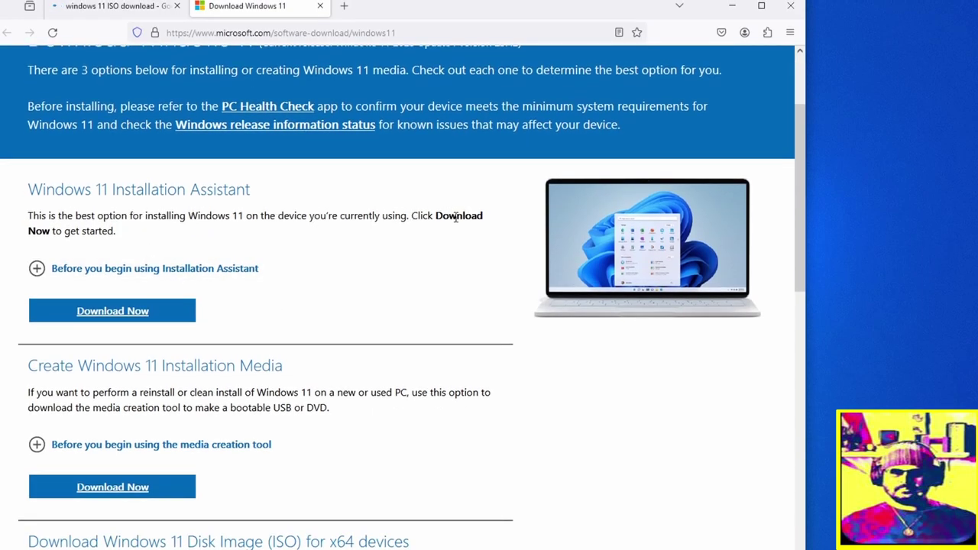
scroll(280, 298, down, 3)
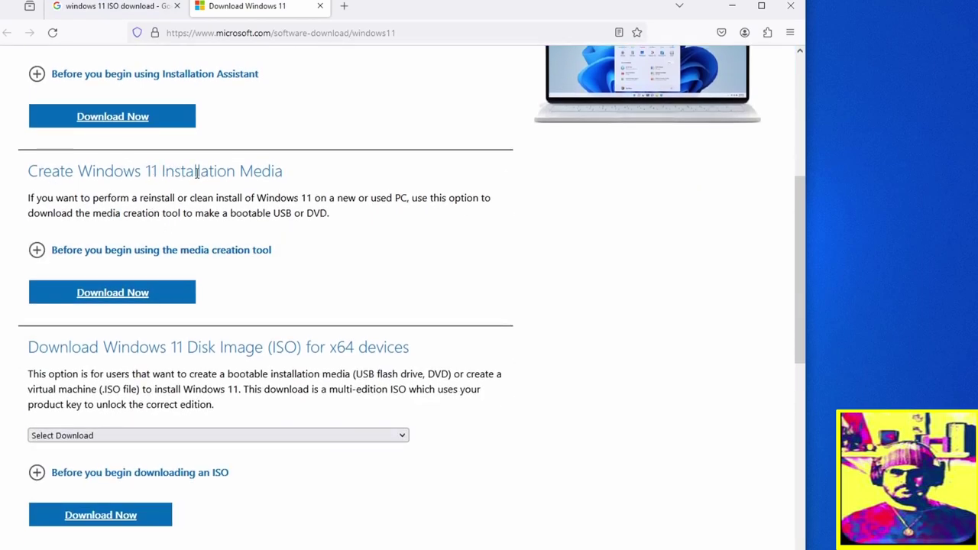
drag(152, 196, 336, 226)
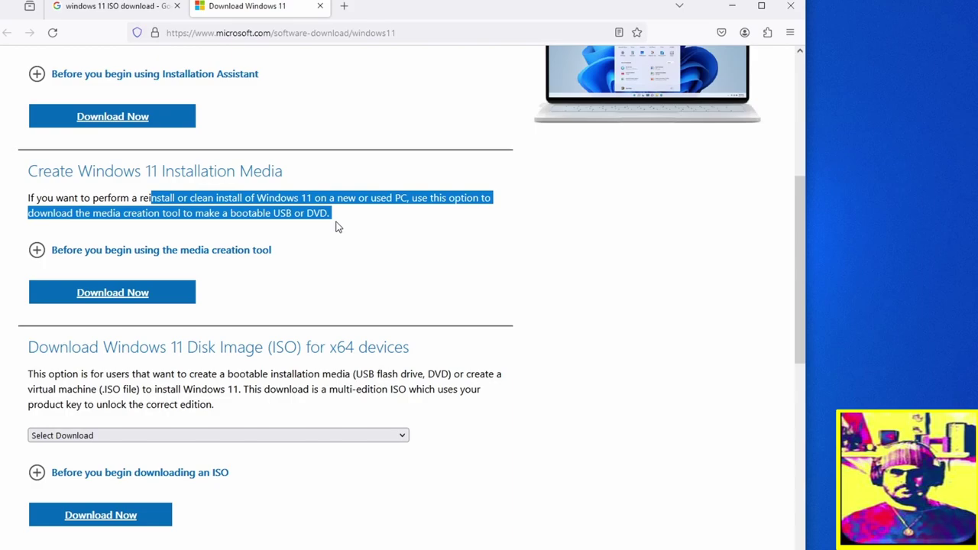
click(374, 319)
drag(47, 373, 218, 414)
scroll(589, 452, down, 3)
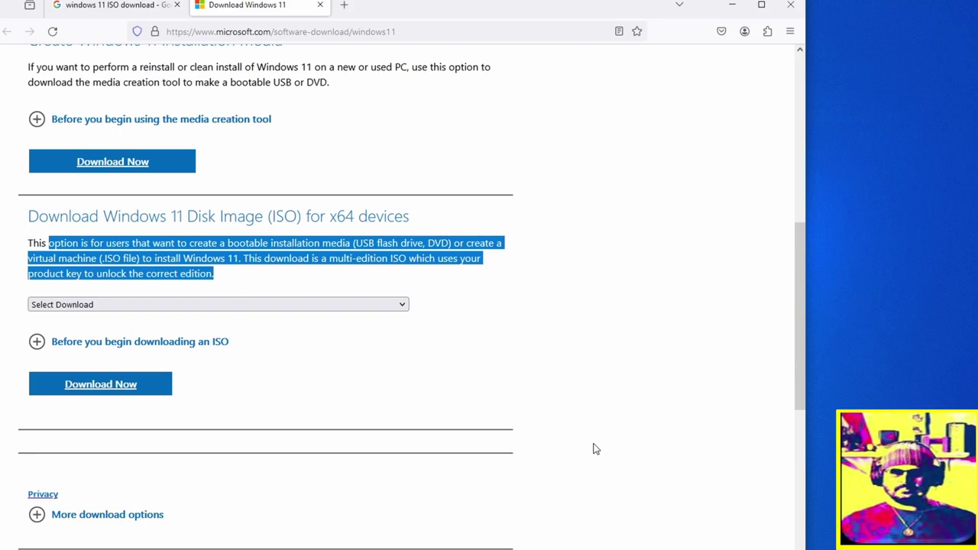
scroll(594, 448, up, 4)
scroll(375, 276, up, 1)
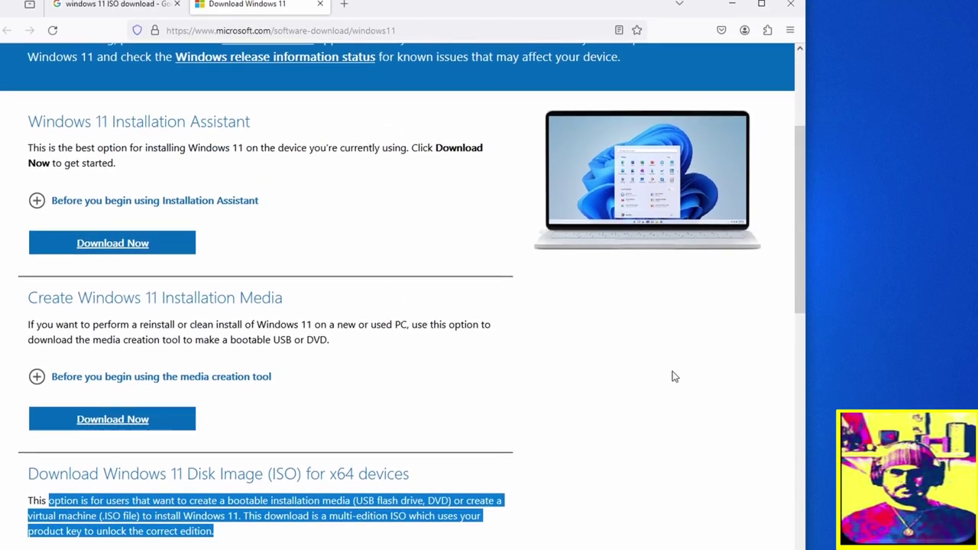
scroll(605, 414, down, 3)
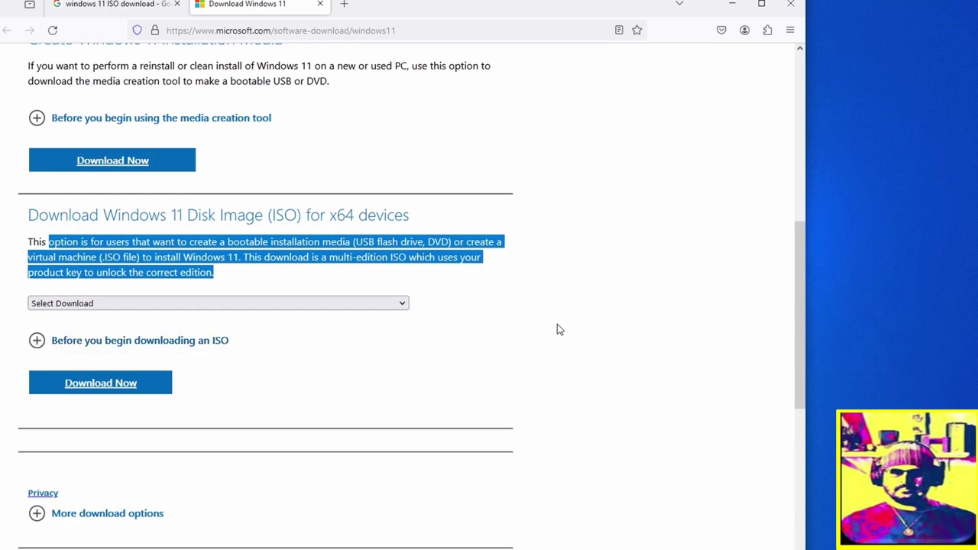
click(606, 309)
Step: Choose Windows 11 (multi-edition ISO for x64 devices) as the disk image and submit the download request
click(402, 305)
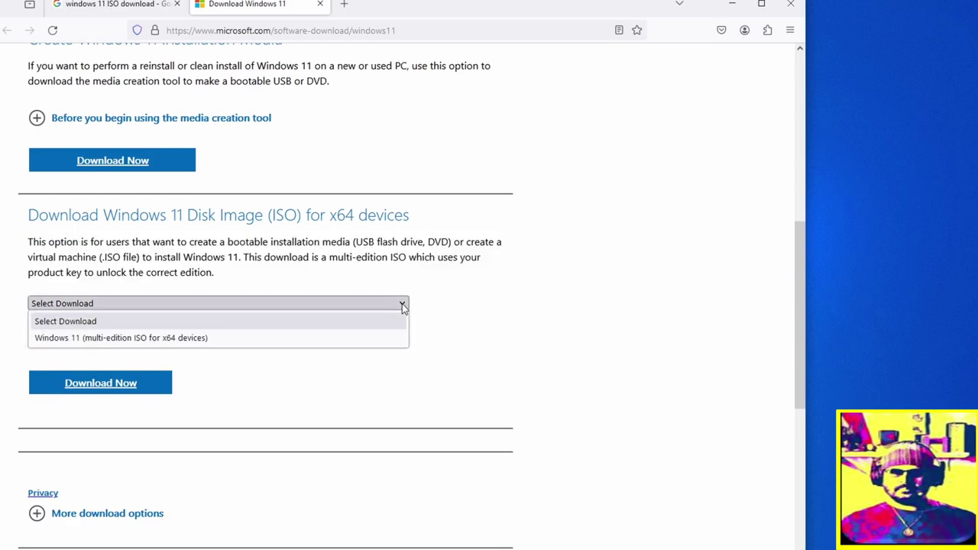
click(361, 339)
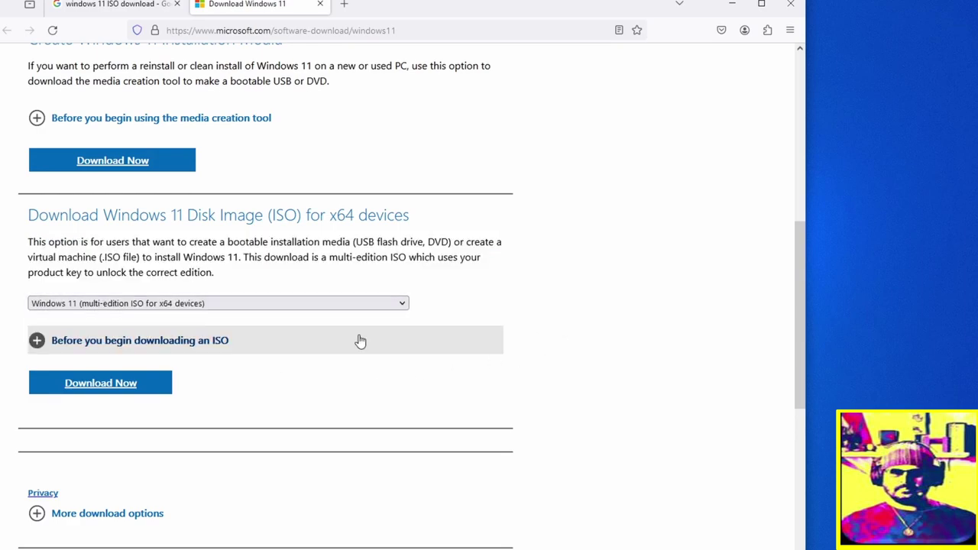
click(140, 386)
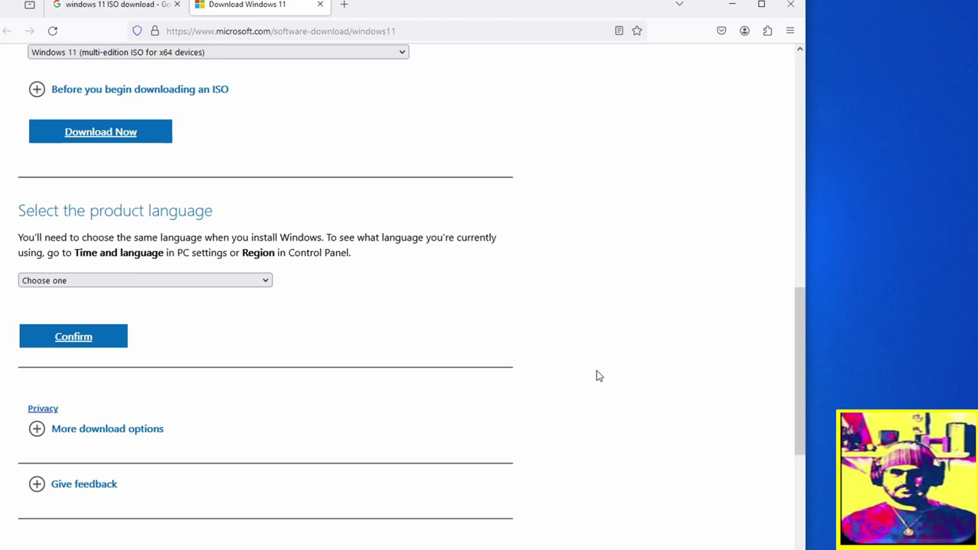
Step: Set the product language to English (United States) and confirm it
scroll(588, 370, down, 1)
click(269, 215)
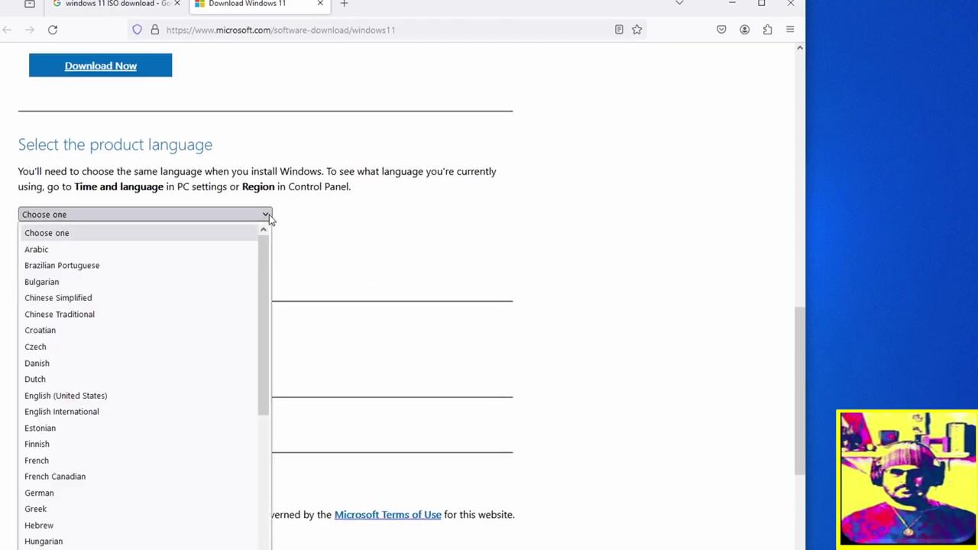
click(196, 403)
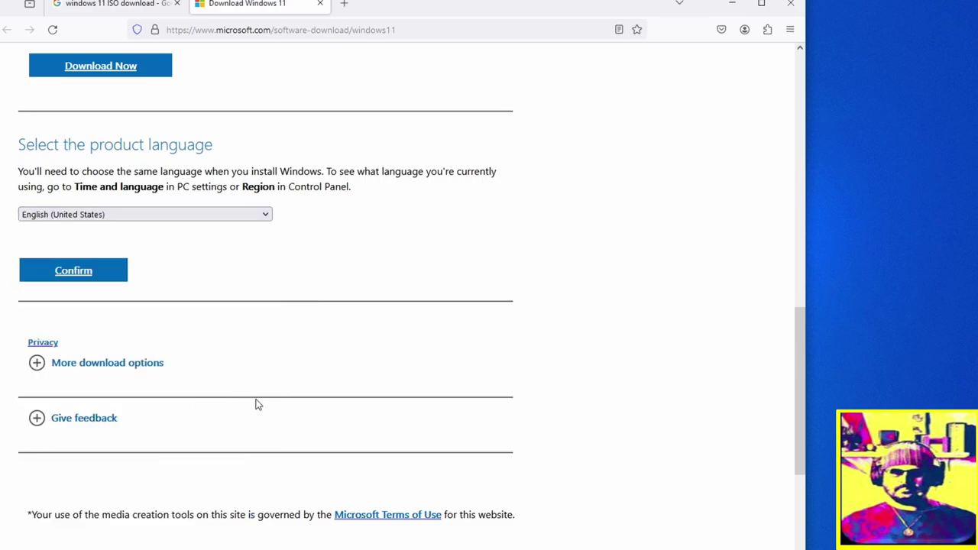
click(103, 277)
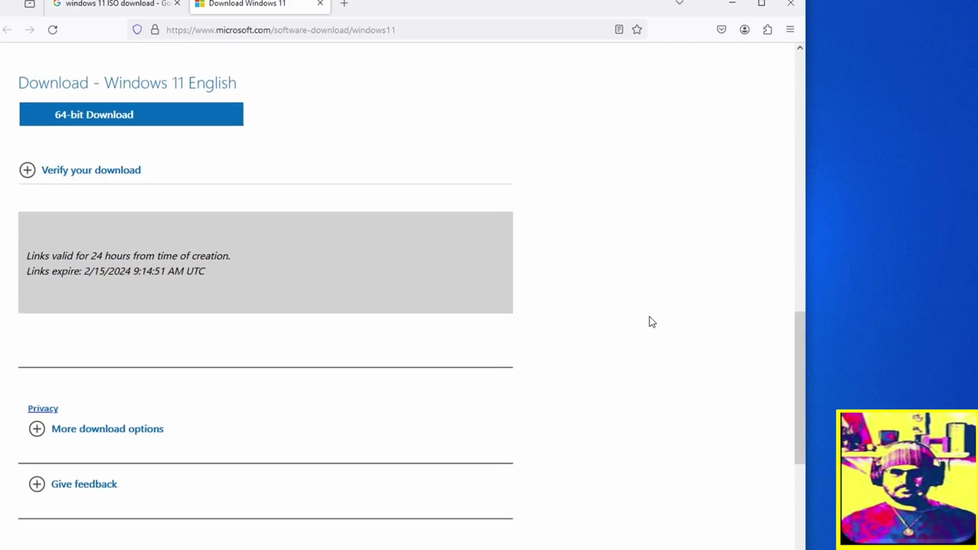
Step: Start the 64-bit download of the Windows 11 English ISO
scroll(651, 322, up, 1)
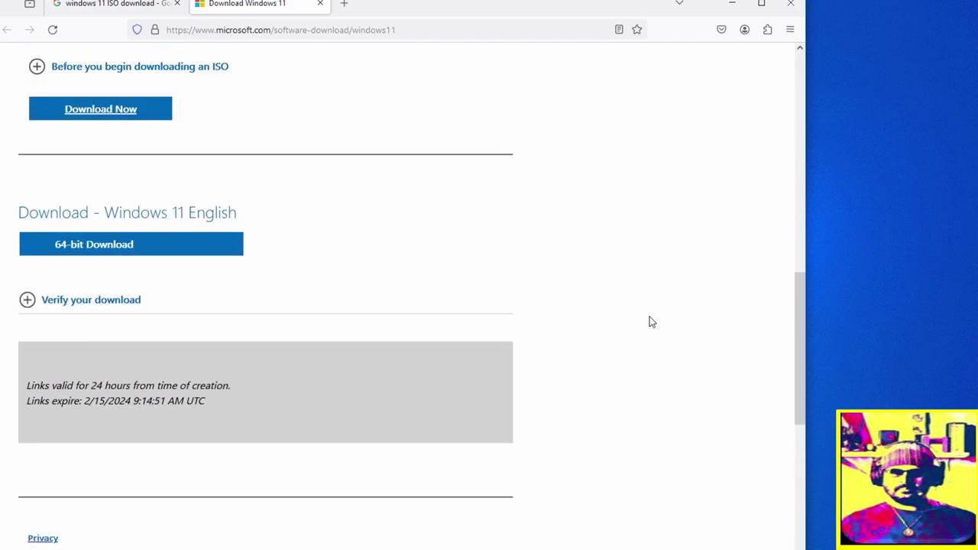
scroll(651, 322, up, 2)
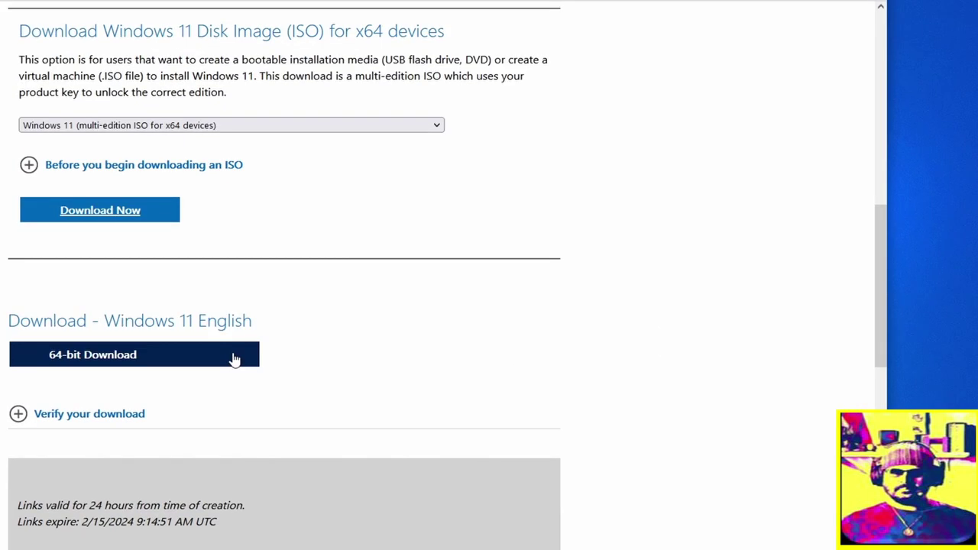
click(192, 368)
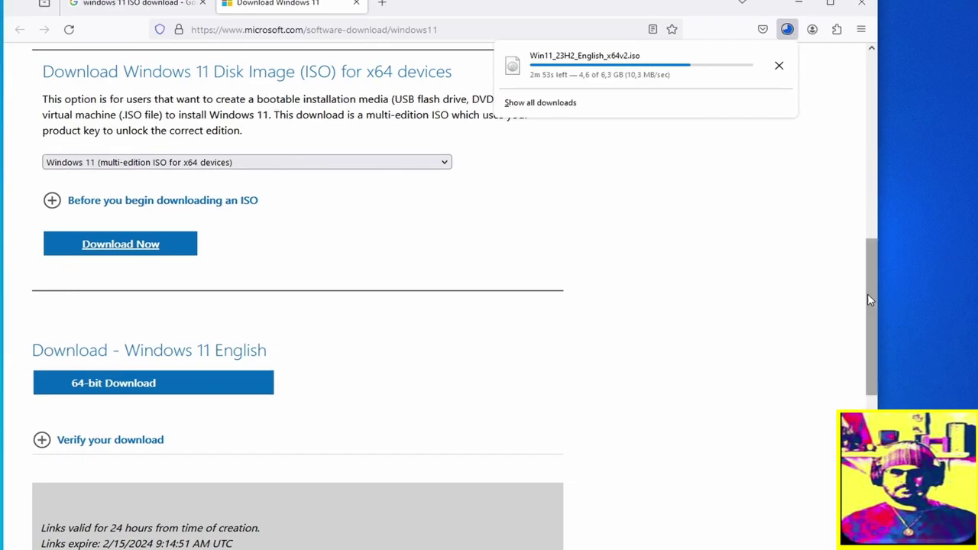
scroll(859, 298, up, 6)
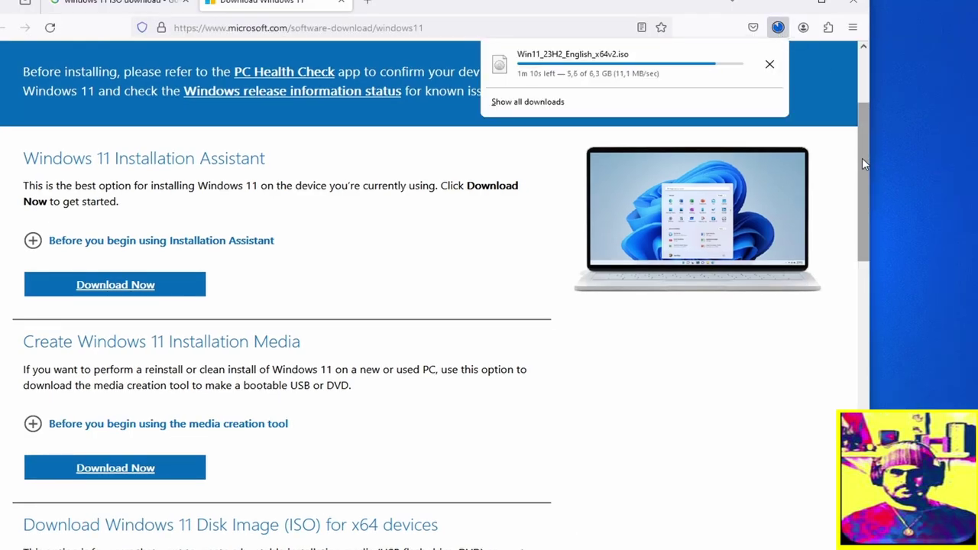
scroll(738, 406, up, 2)
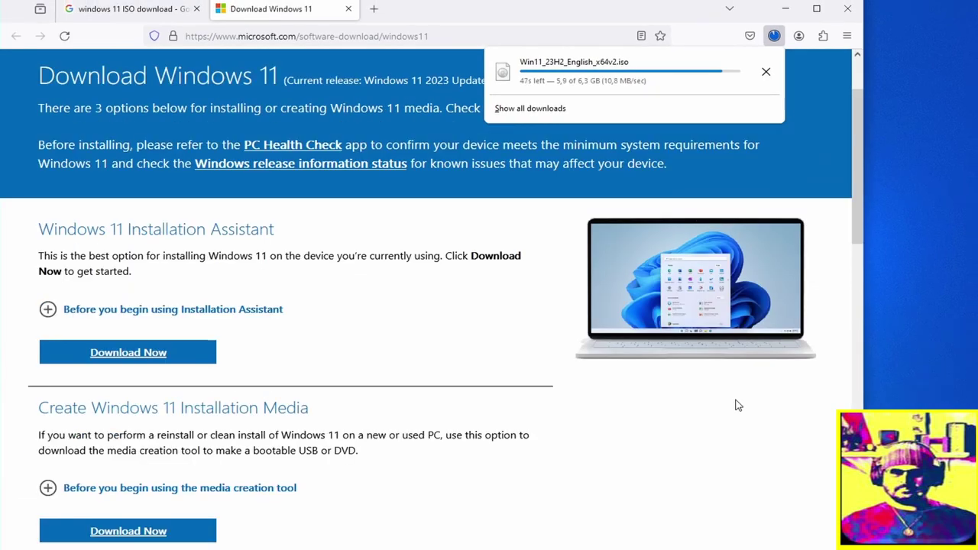
scroll(738, 407, down, 2)
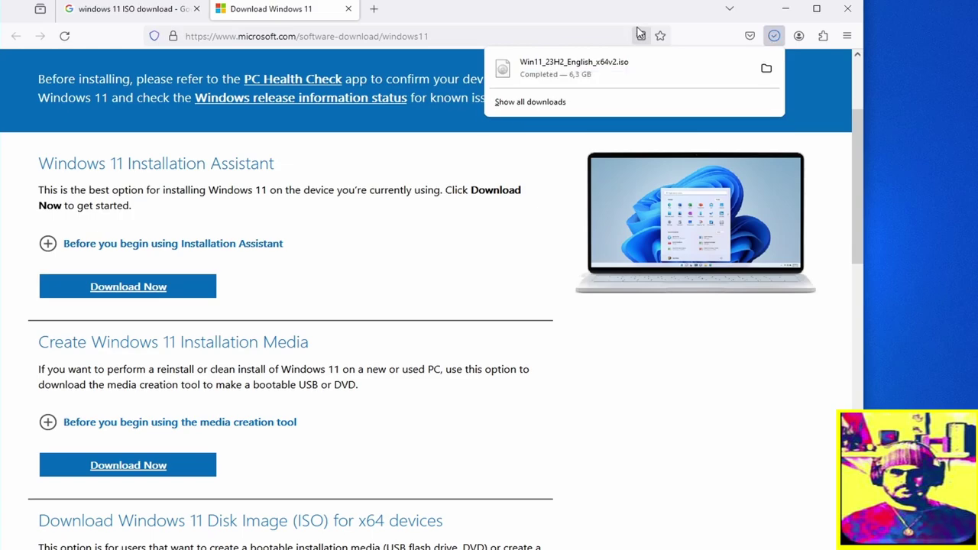
Step: Copy the downloaded Win11_23H2_English_x64v2 disc image from its Downloads folder into the ISO and Immages folder, moving the copy progress window aside
click(766, 66)
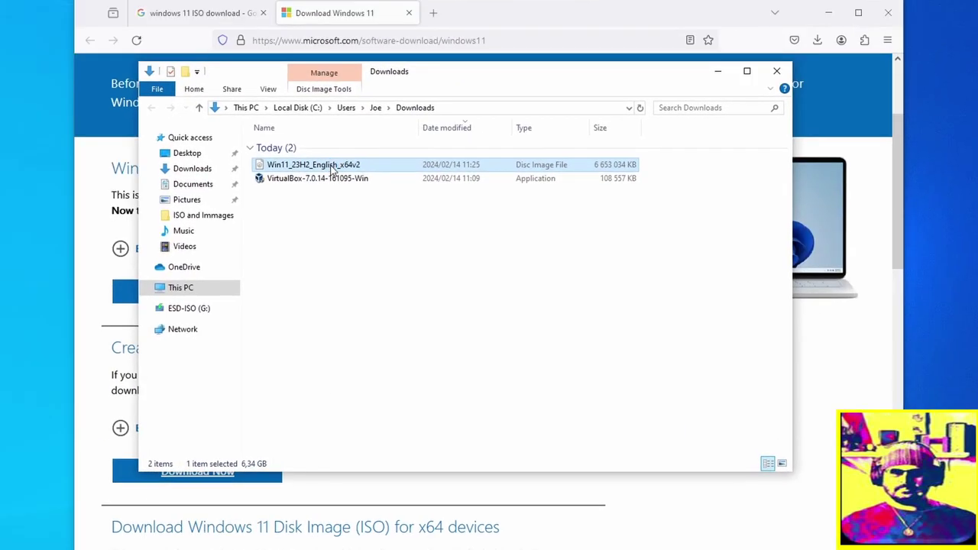
right_click(331, 167)
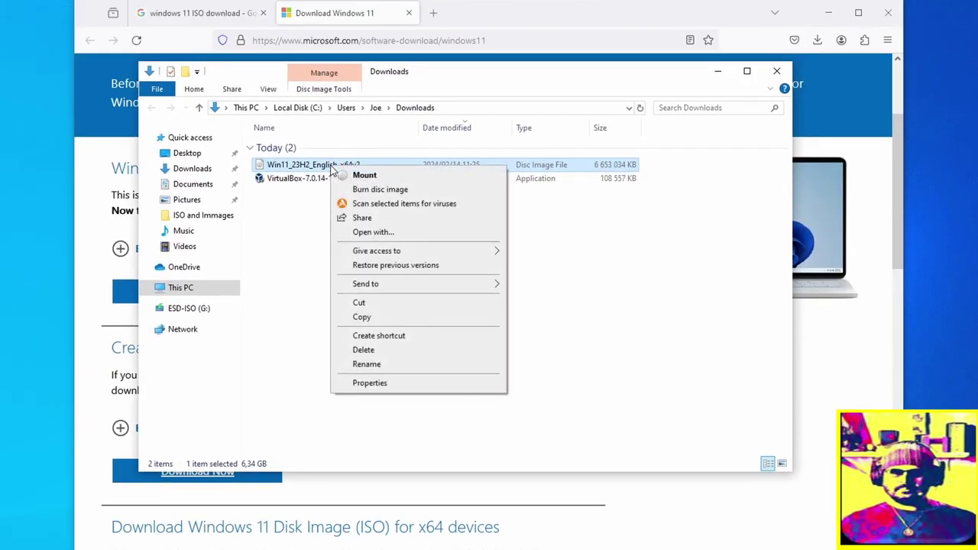
click(362, 316)
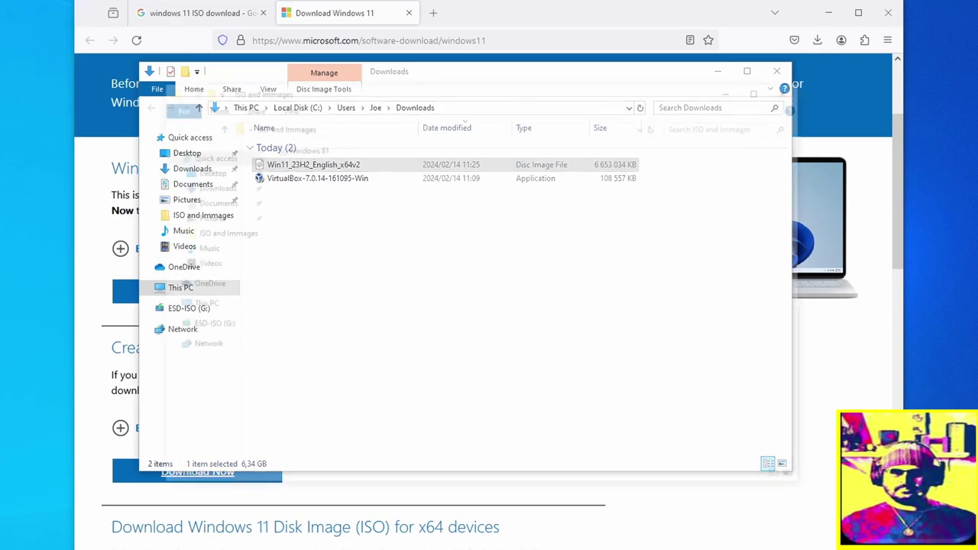
click(203, 215)
right_click(372, 246)
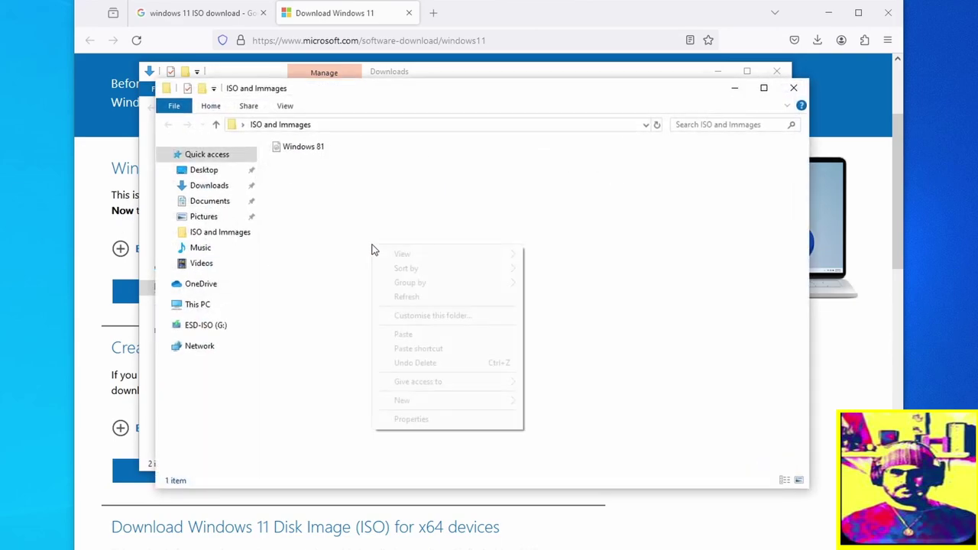
click(411, 336)
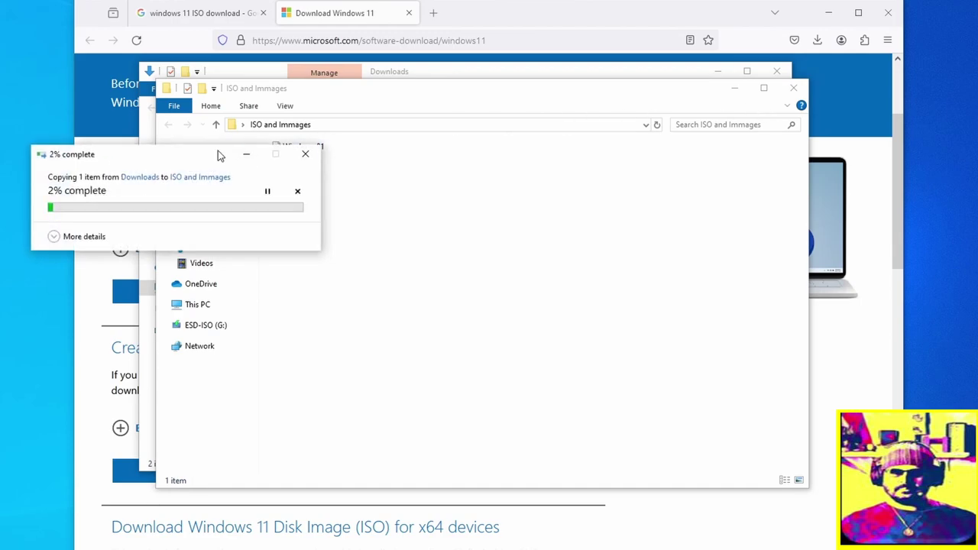
drag(172, 169, 74, 197)
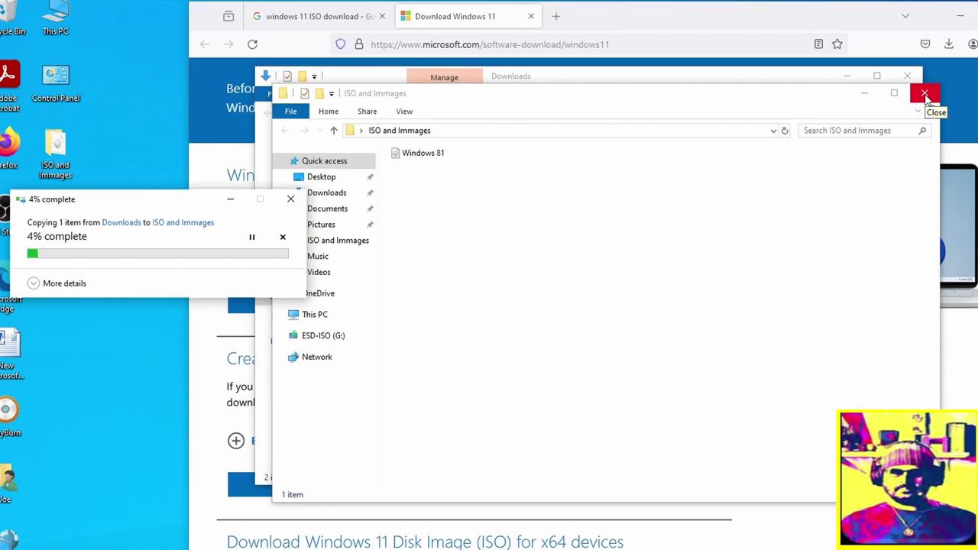
click(790, 81)
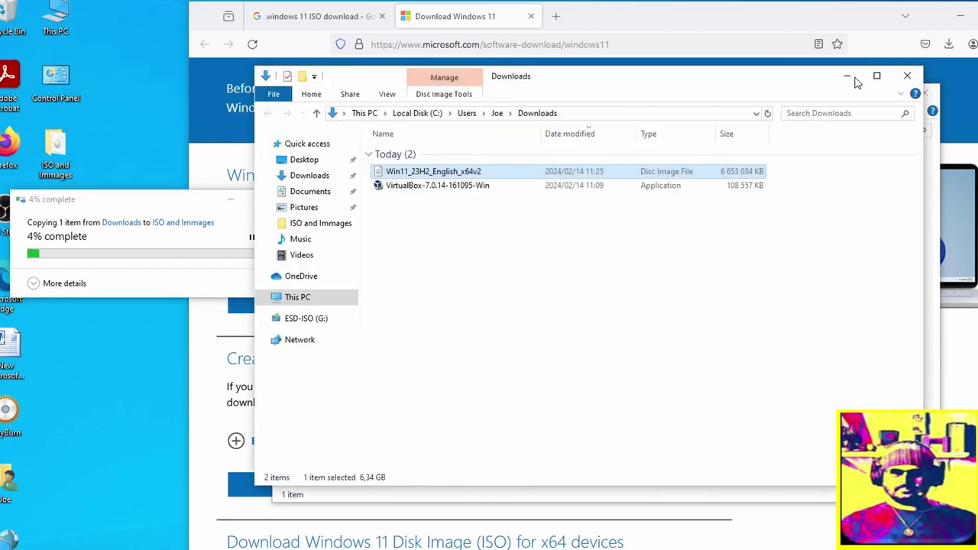
Step: Close the Downloads window and the ISO and Immages folder window while the copy runs
click(907, 80)
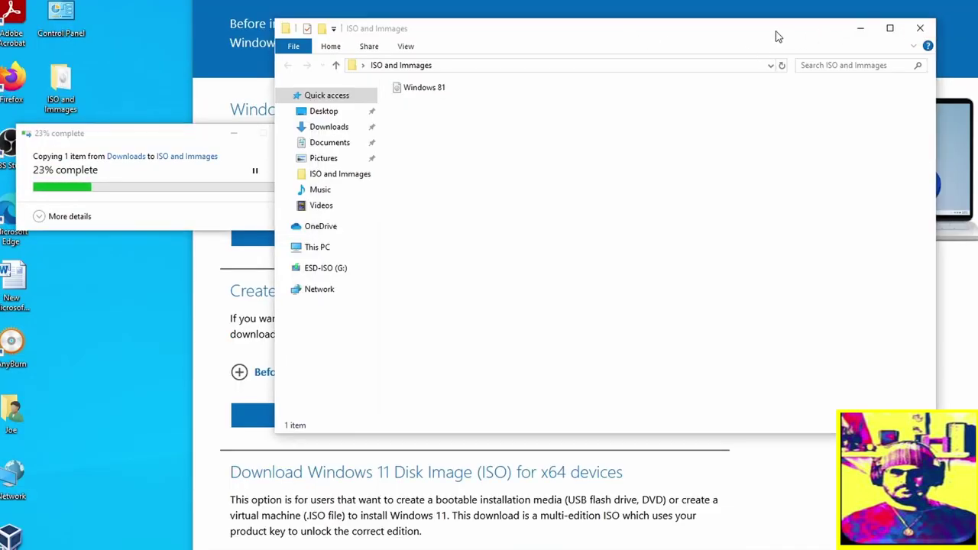
drag(779, 36, 511, 207)
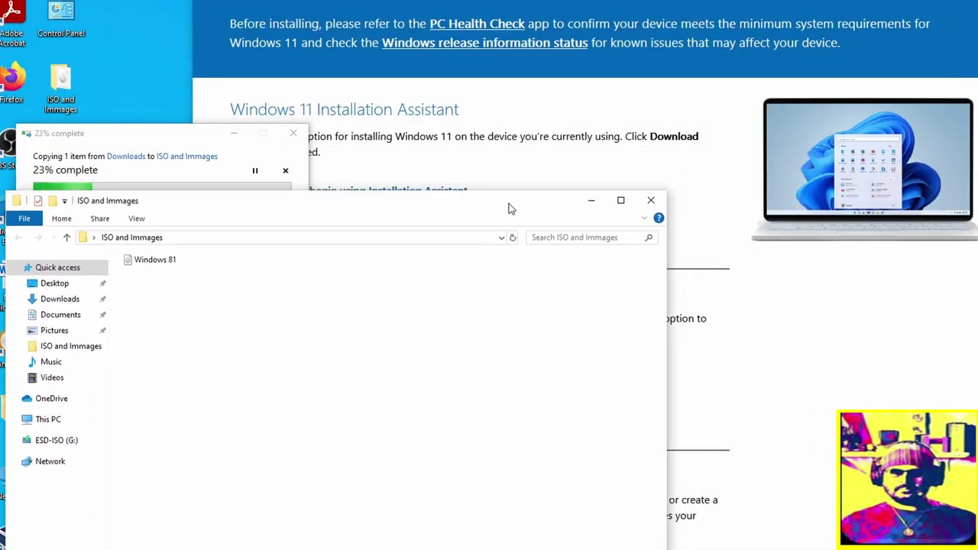
click(652, 202)
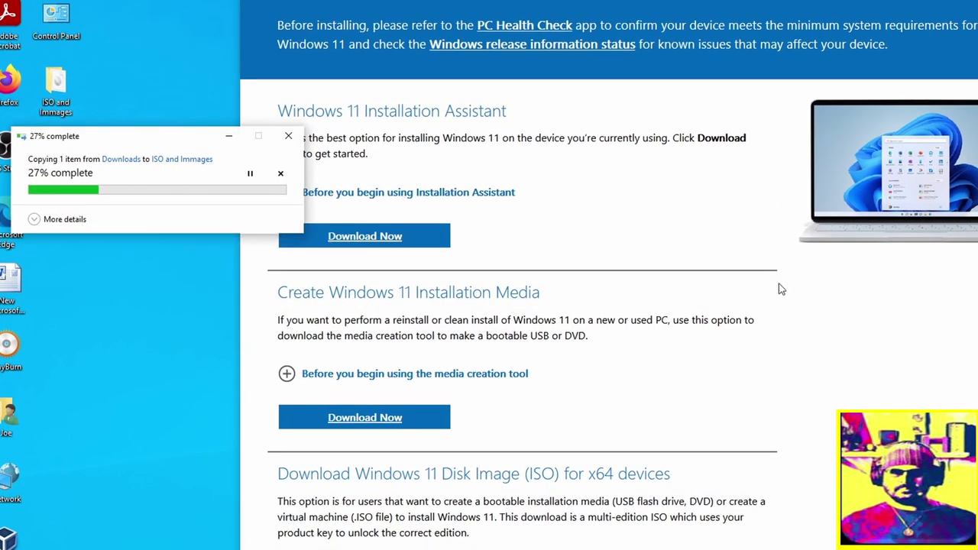
Step: Review the Windows 11 download page from the installation options to the footer, keeping the copy progress window in view
scroll(781, 289, up, 2)
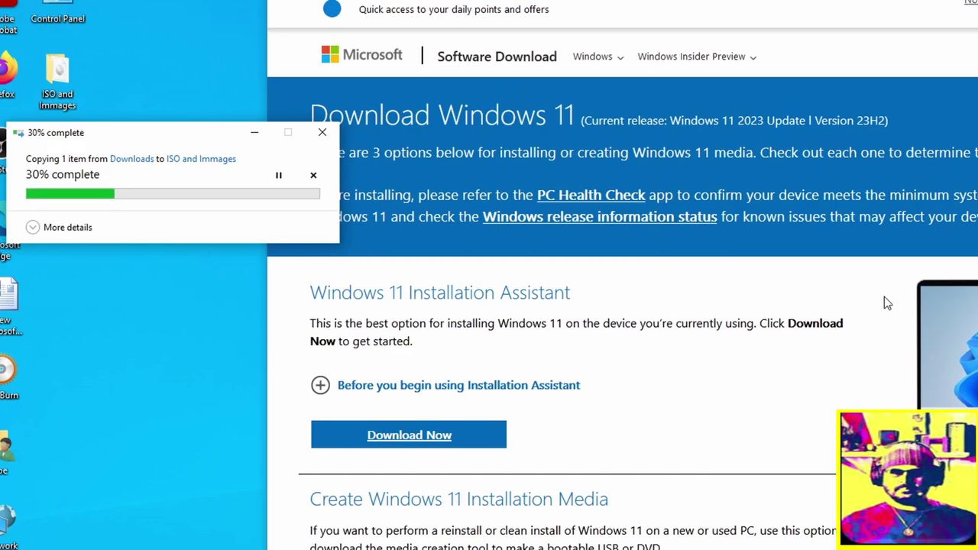
scroll(884, 298, down, 2)
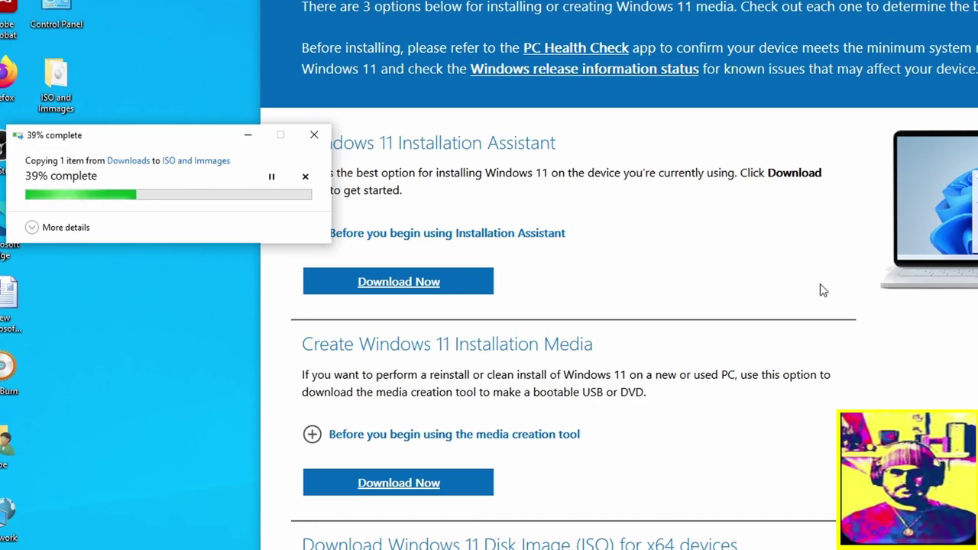
drag(152, 140, 169, 134)
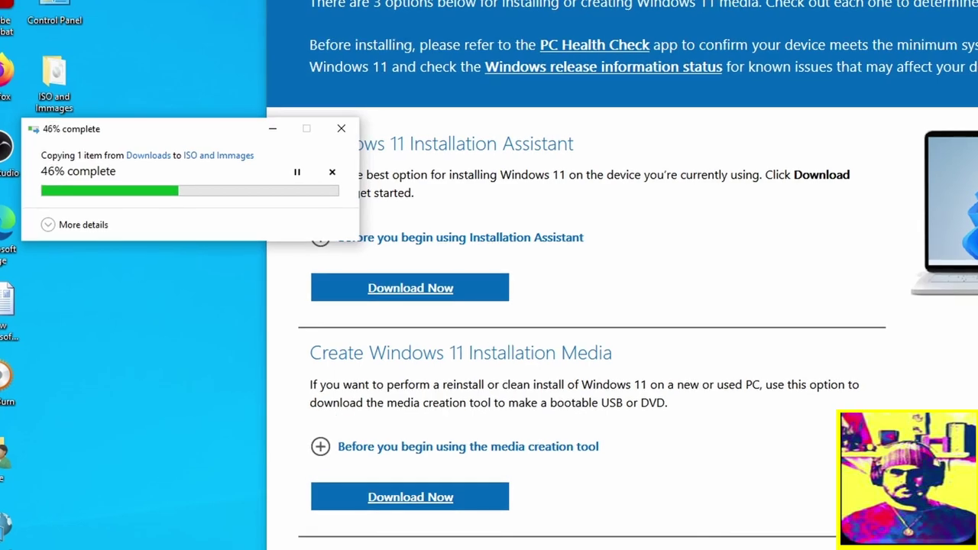
scroll(622, 306, down, 2)
scroll(622, 306, down, 3)
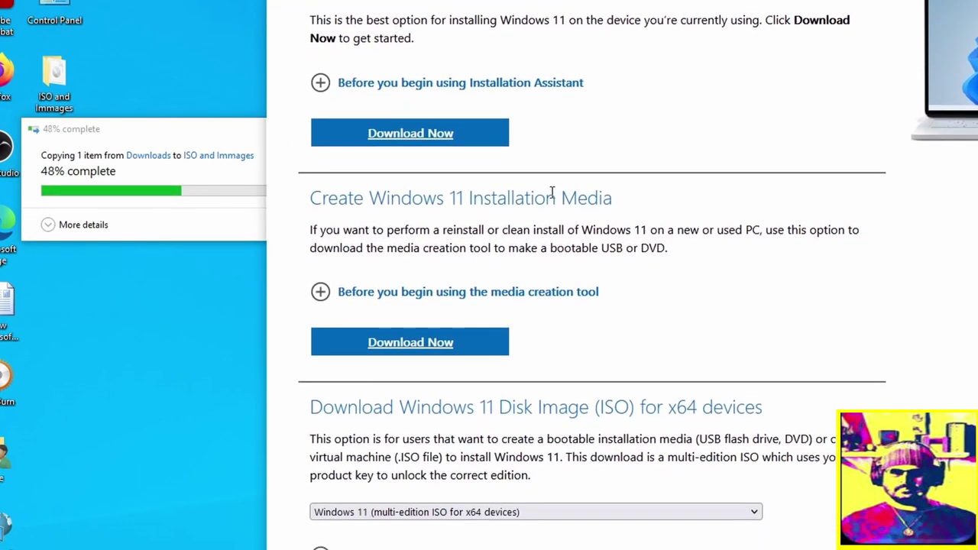
click(207, 139)
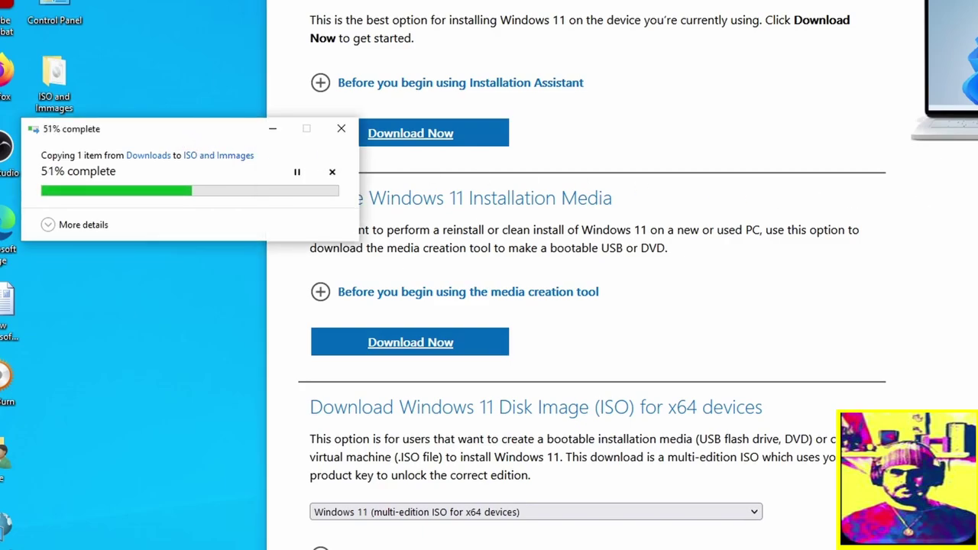
scroll(638, 275, down, 3)
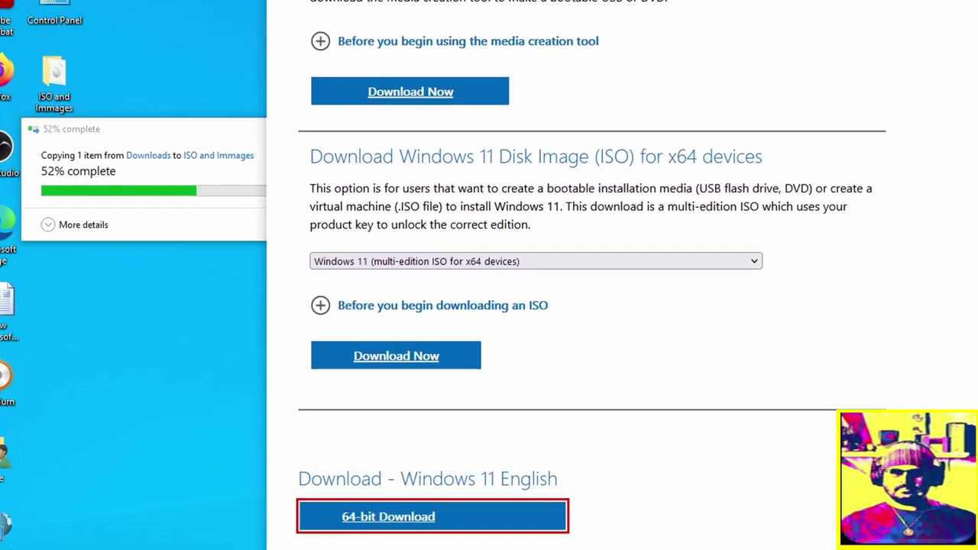
scroll(638, 275, down, 1)
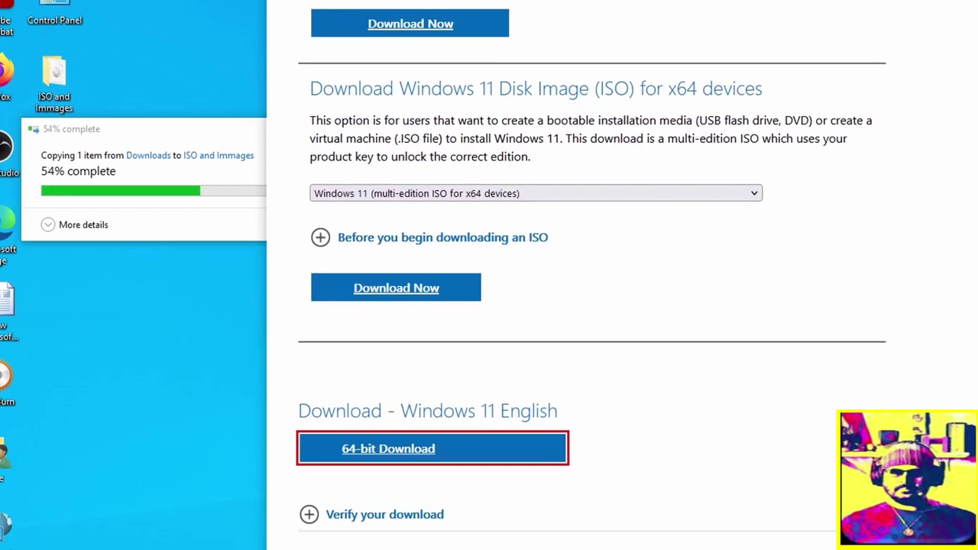
scroll(592, 275, down, 5)
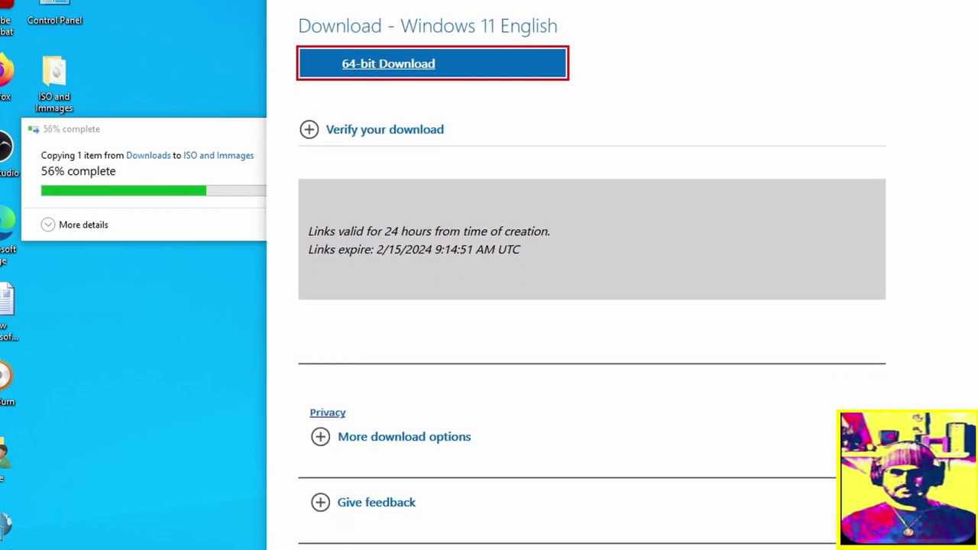
scroll(592, 275, down, 1)
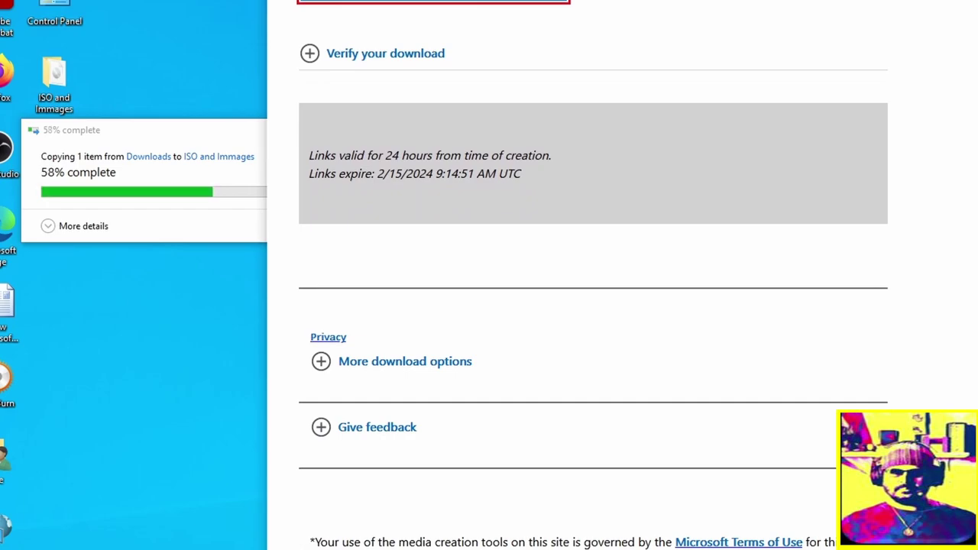
scroll(592, 275, down, 5)
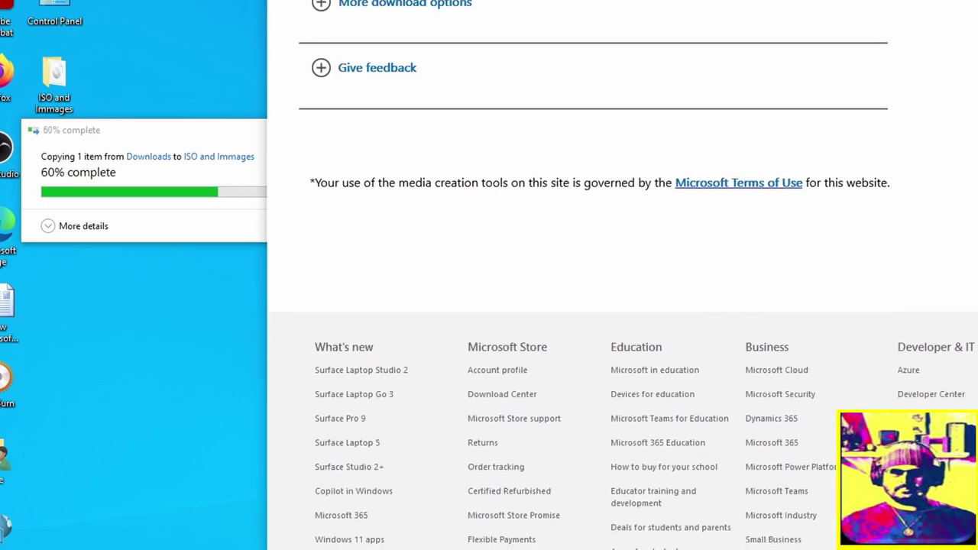
scroll(592, 275, up, 6)
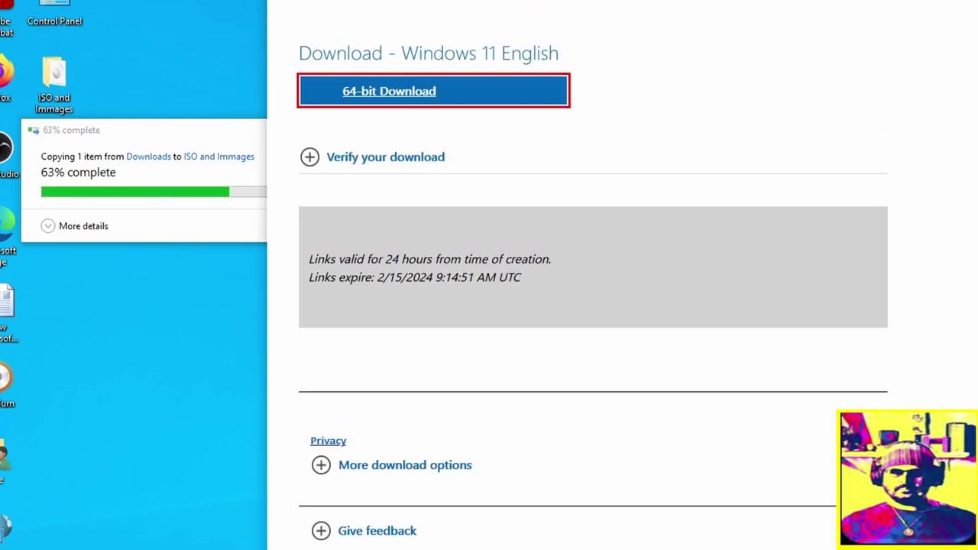
scroll(592, 275, up, 1)
scroll(593, 275, up, 5)
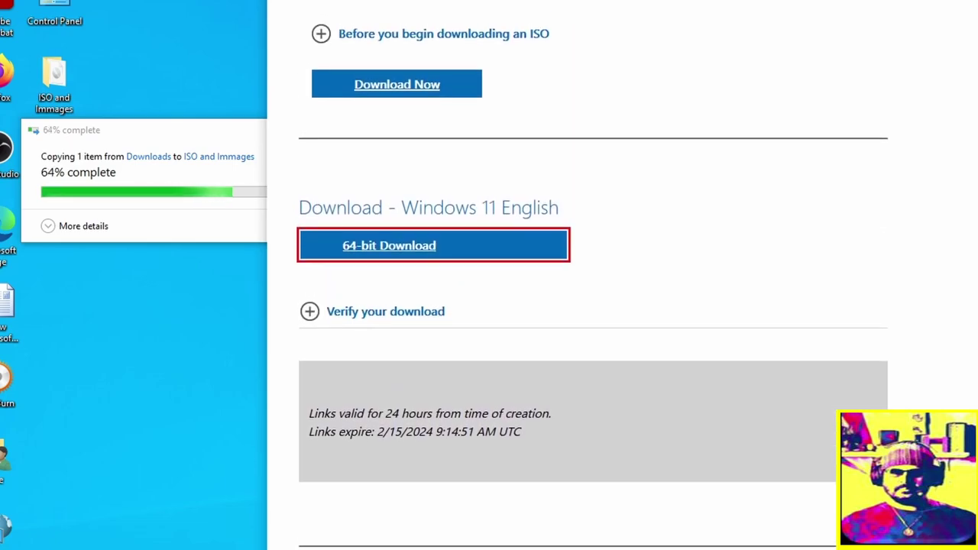
scroll(592, 275, up, 1)
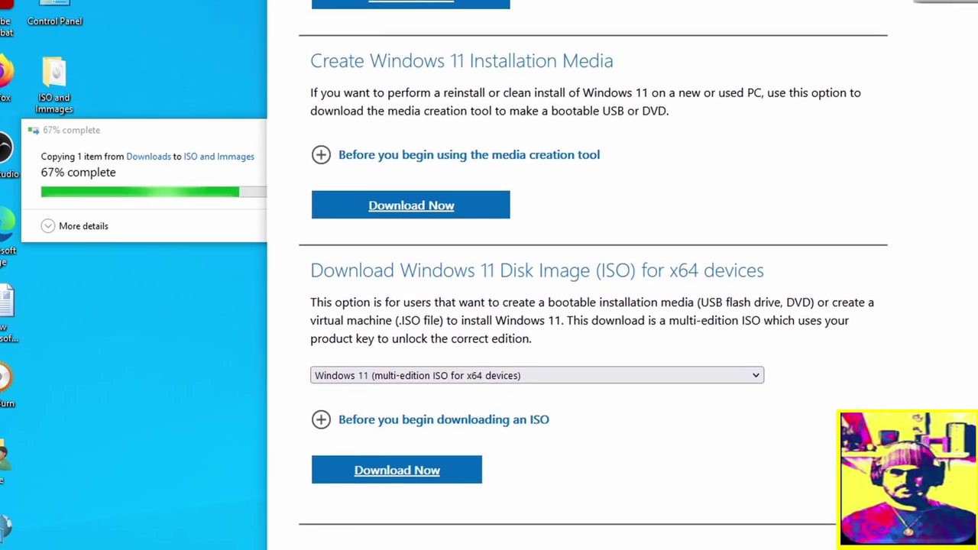
scroll(592, 275, up, 6)
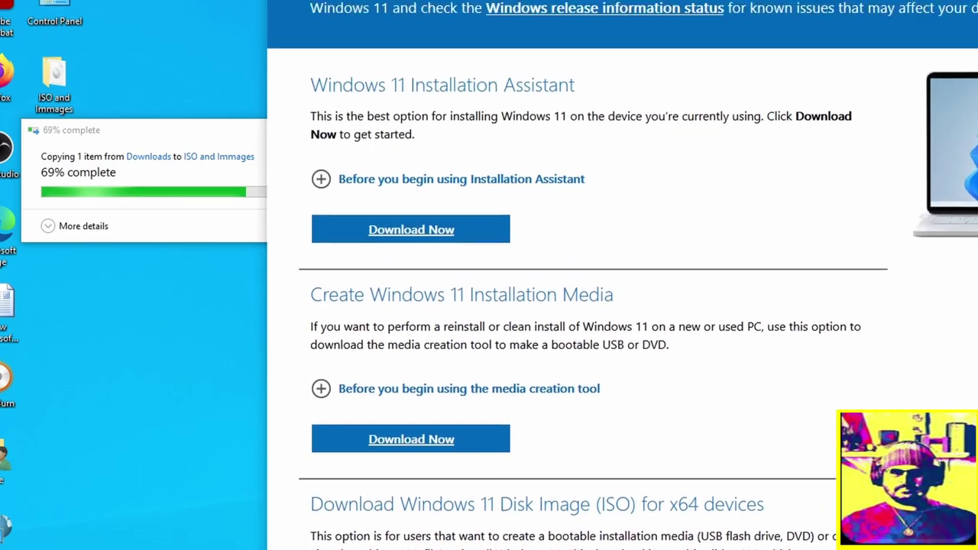
click(200, 129)
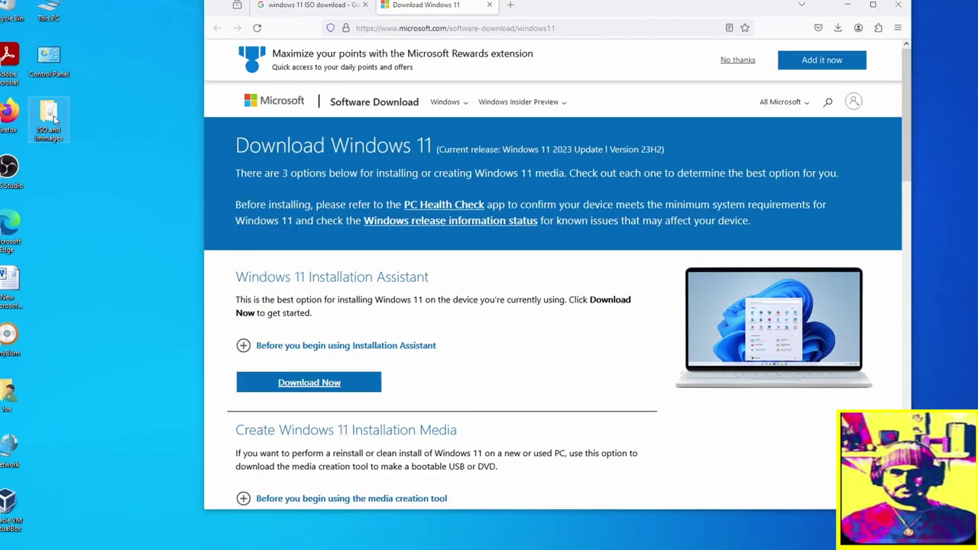
Step: Open the ISO and Immages folder from the desktop, check for the copied Win11_23H2_English_x64v2 image, and close the folder
double_click(50, 119)
drag(237, 218, 467, 91)
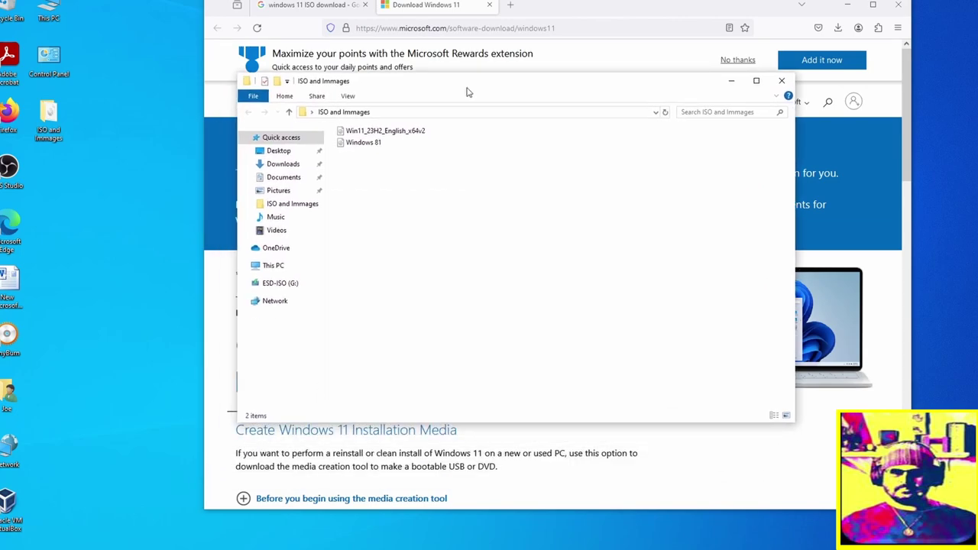
click(403, 133)
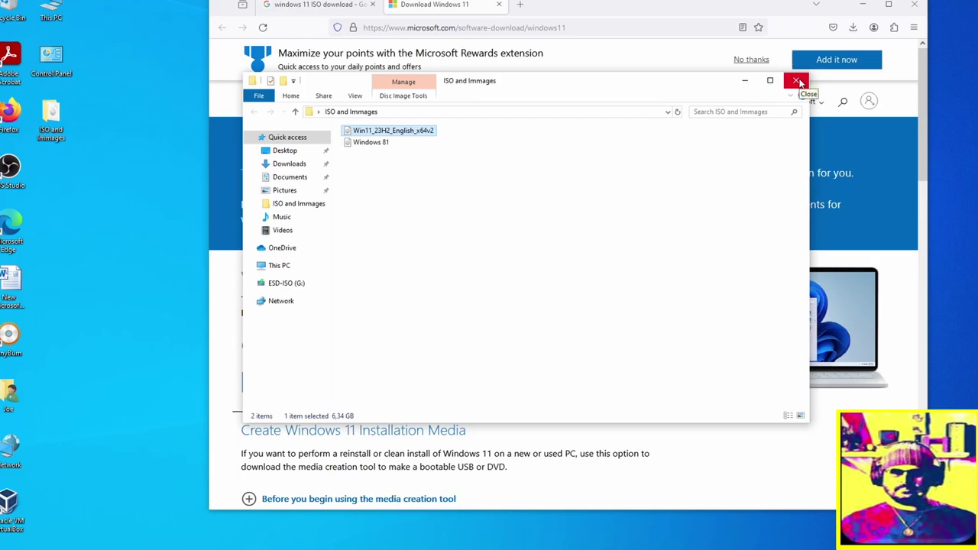
click(798, 81)
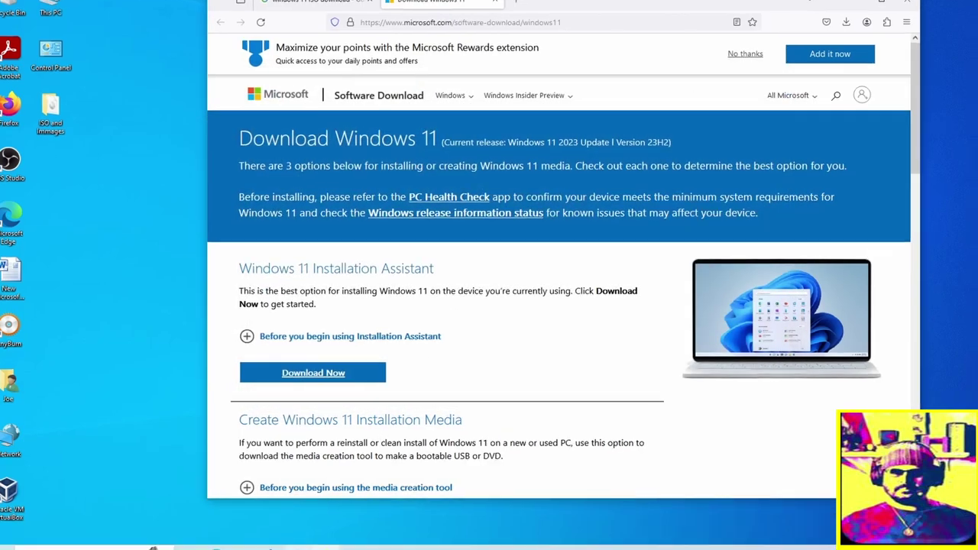